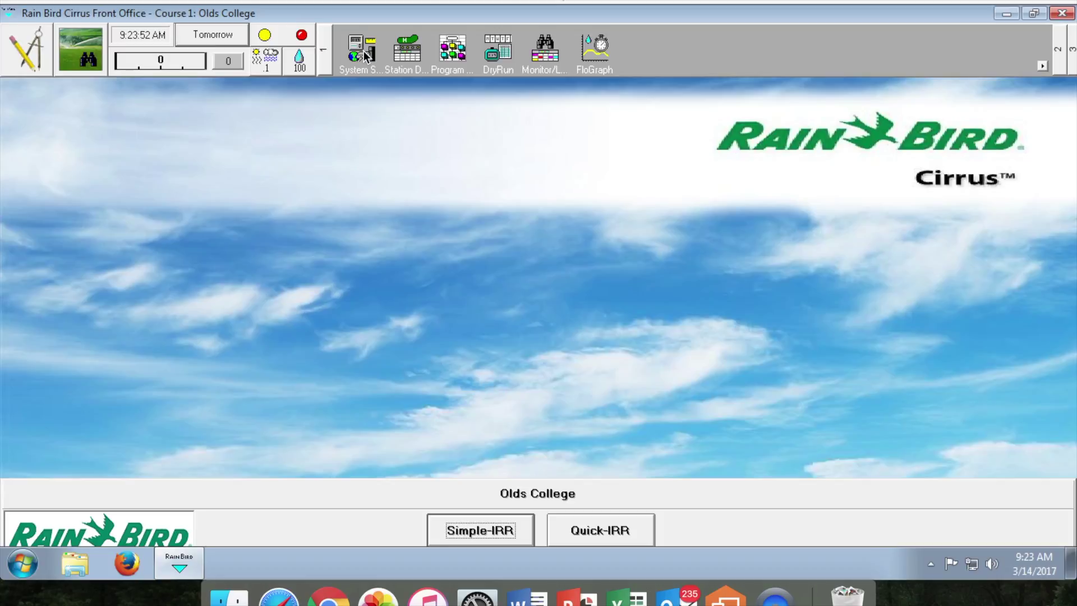
In System Settings, set field box 1 to 9600 and accept the Max 20 solenoid setting
left_click(364, 55)
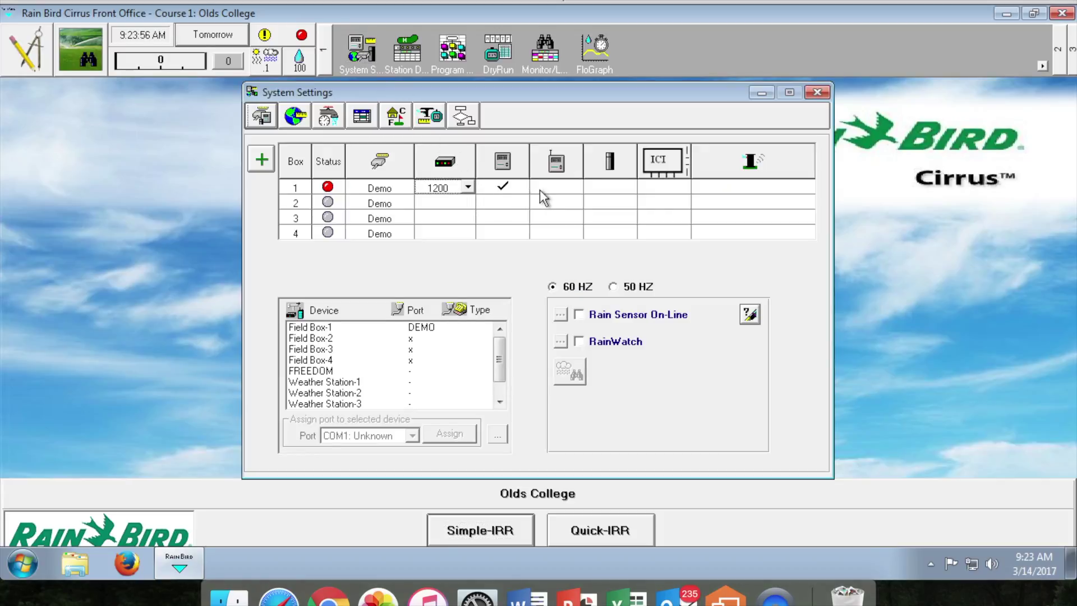
left_click(601, 187)
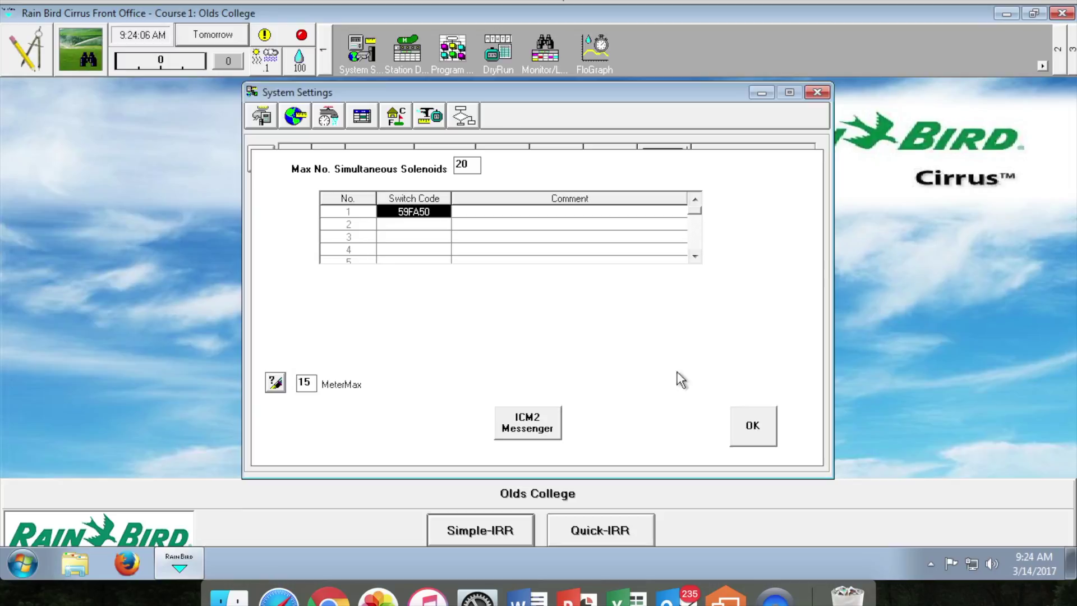
left_click(754, 426)
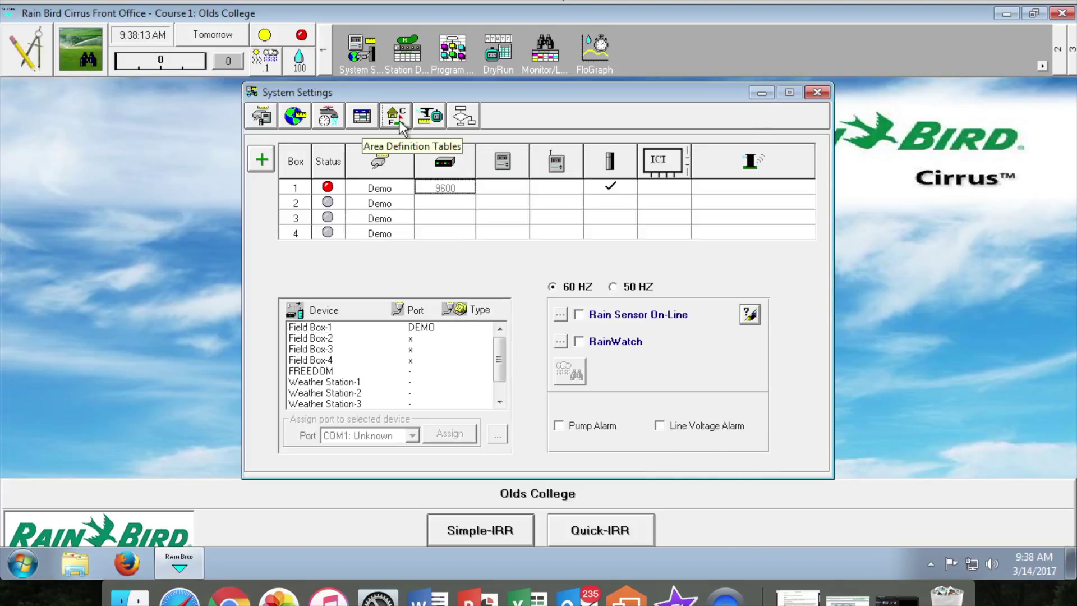
In the Area Definition Tables, check row 1's Area Handle list and keep Greens on handle G
left_click(399, 120)
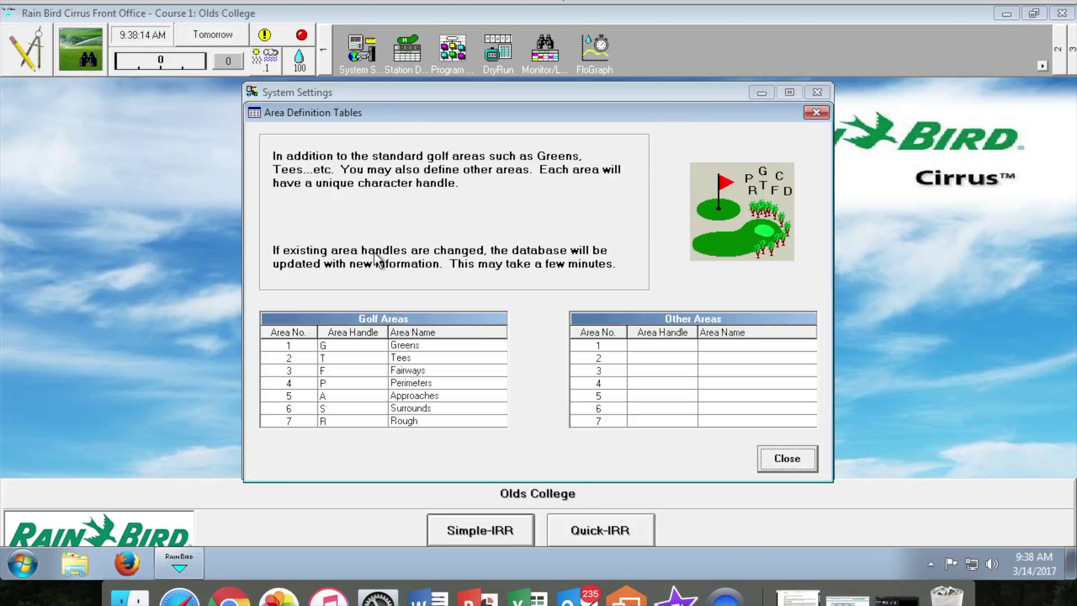
left_click(380, 347)
left_click(381, 346)
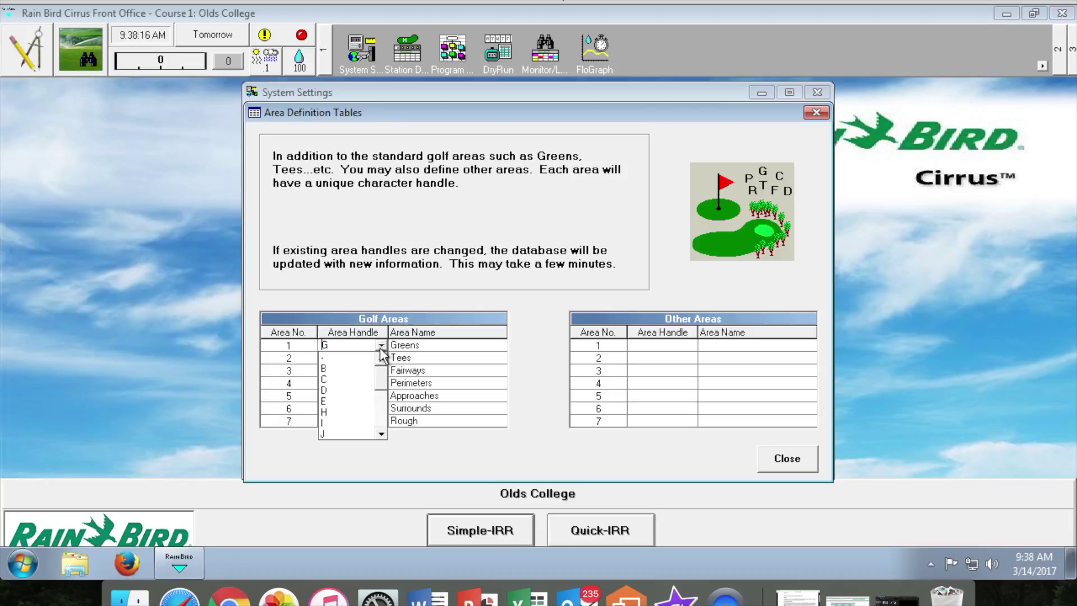
left_click(382, 434)
left_click(381, 434)
left_click(382, 434)
left_click(381, 433)
left_click(381, 433)
left_click(381, 434)
left_click(381, 434)
left_click(381, 434)
left_click(382, 433)
left_click(381, 358)
left_click(381, 357)
left_click(382, 358)
left_click(382, 358)
left_click(381, 358)
left_click(382, 358)
left_click(381, 358)
left_click(381, 358)
left_click(381, 358)
left_click(382, 357)
left_click(382, 358)
left_click(382, 358)
Retype the row 1 area name as 'Greens'
left_click(359, 343)
left_click(434, 343)
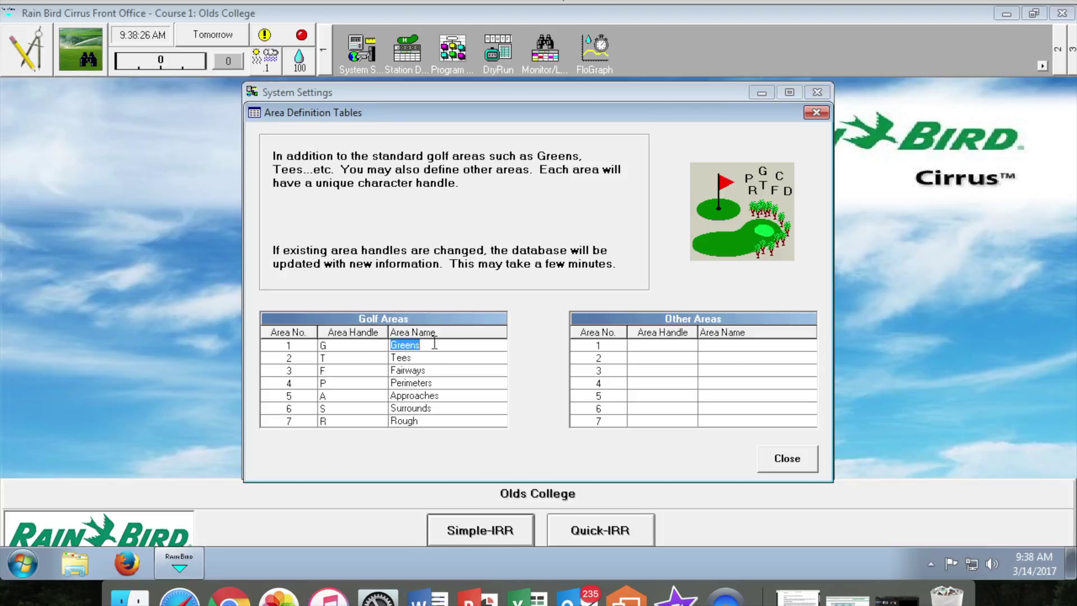
type("Greens")
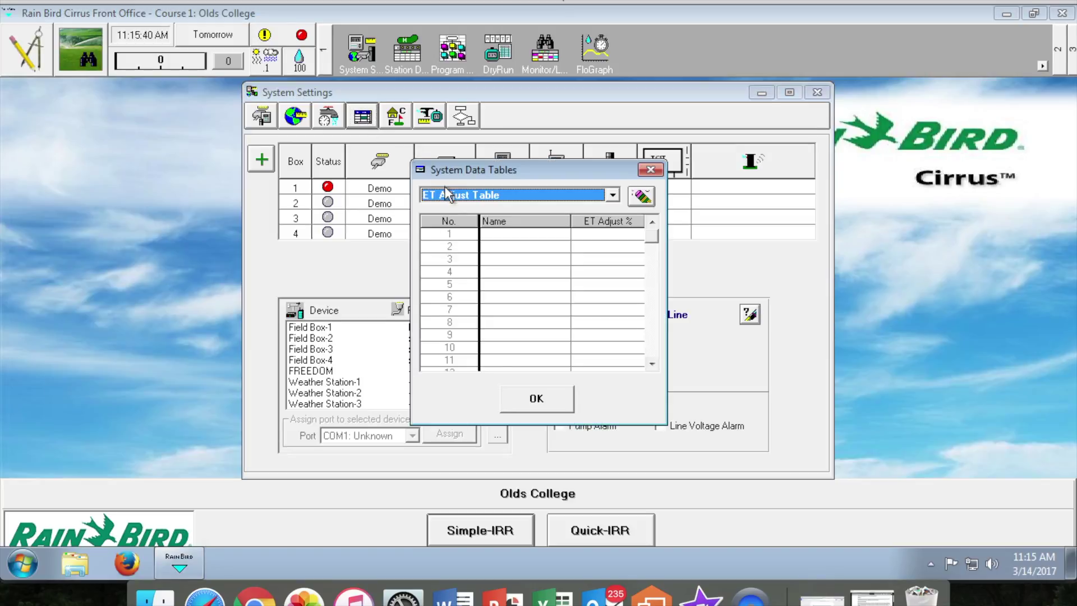
Show the Precip Data Table and select the Greens pattern, head spacing and row spacing cells
left_click(445, 191)
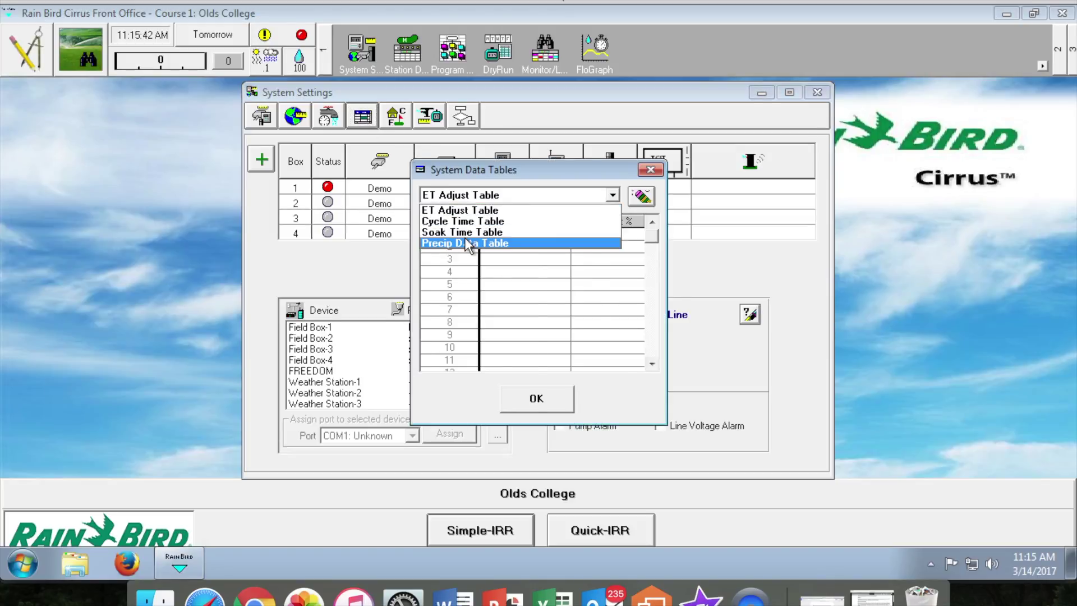
left_click(465, 239)
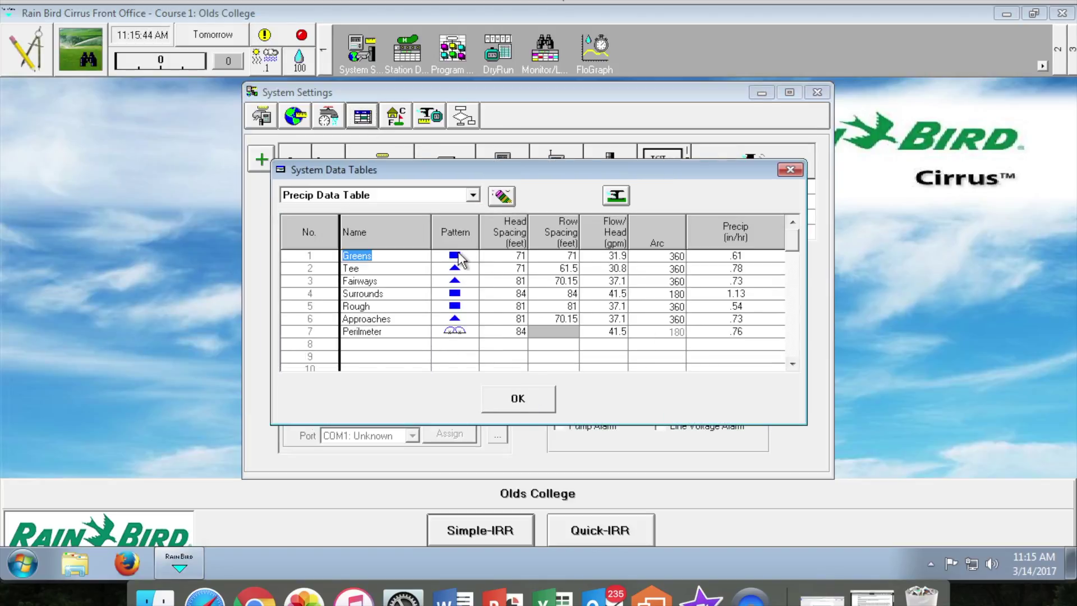
left_click(465, 259)
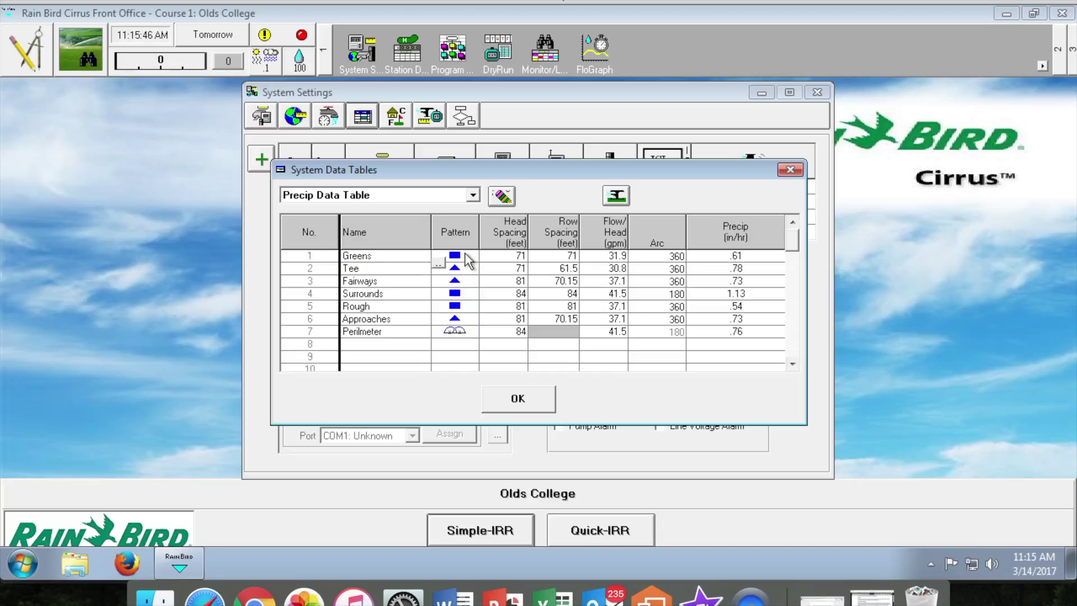
left_click(494, 256)
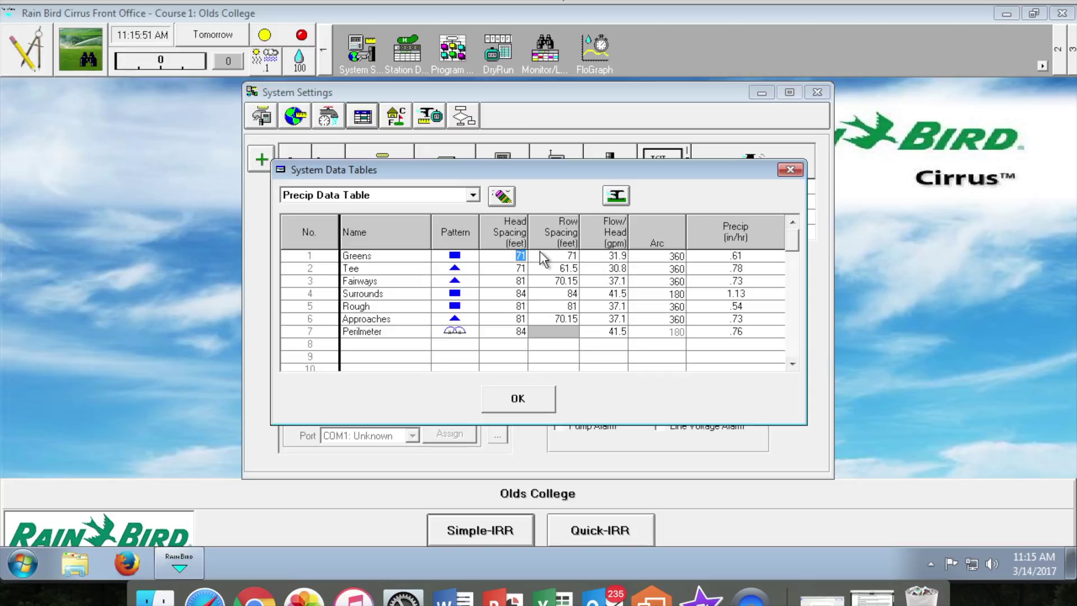
left_click(570, 255)
left_click(616, 195)
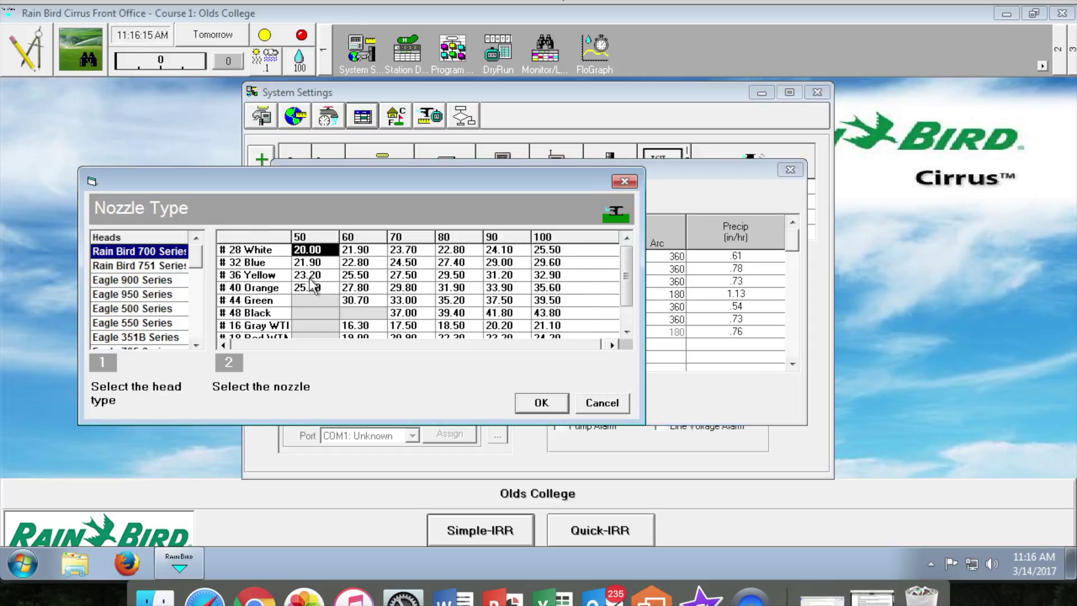
left_click(196, 344)
left_click(196, 343)
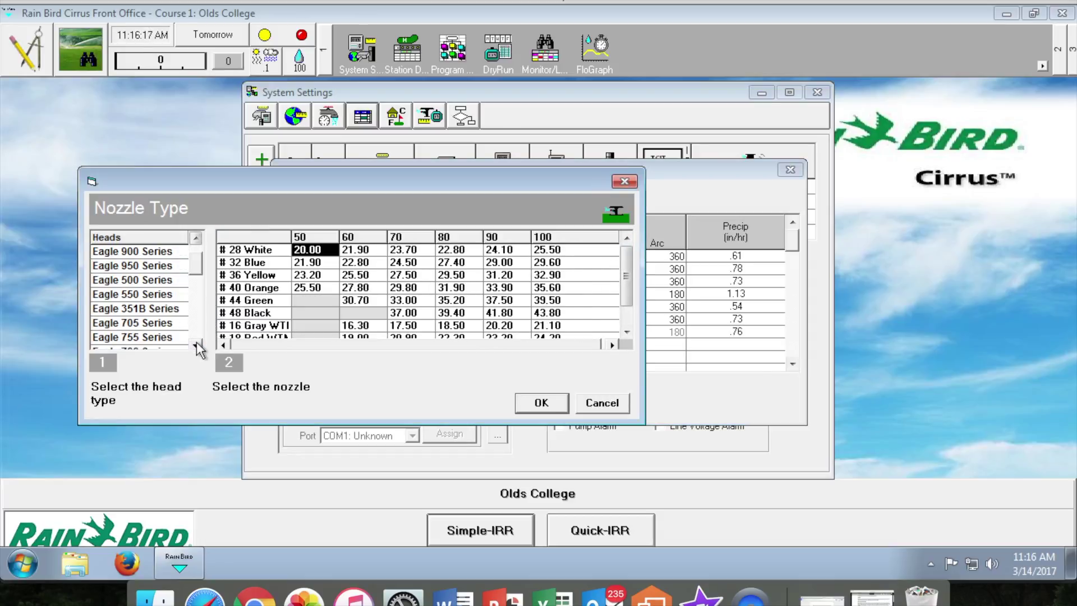
left_click(196, 344)
left_click(196, 343)
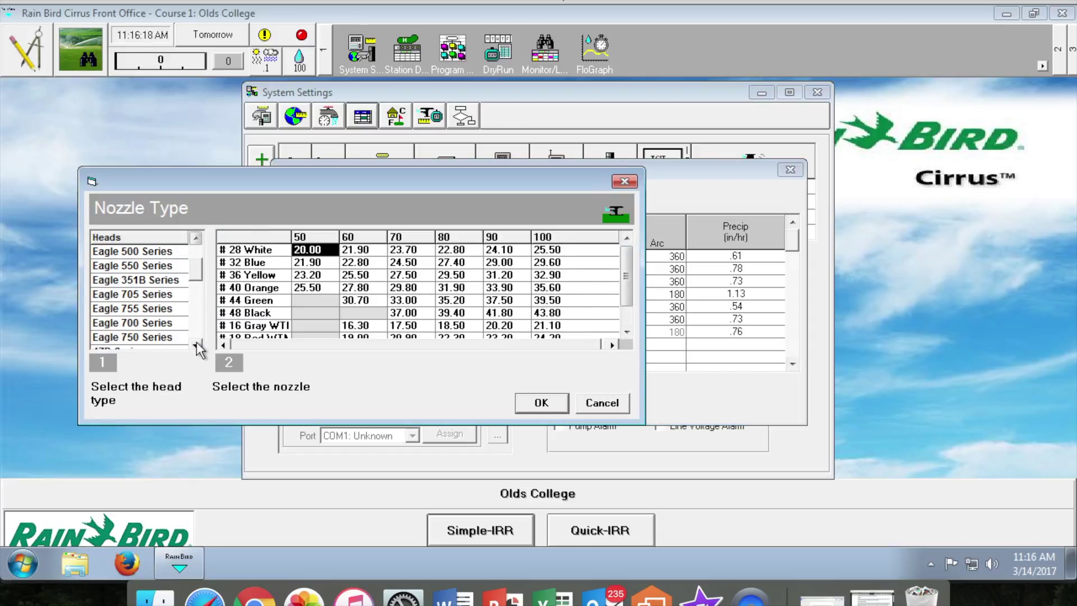
left_click(162, 322)
left_click(626, 332)
left_click(626, 331)
left_click(626, 331)
left_click(626, 332)
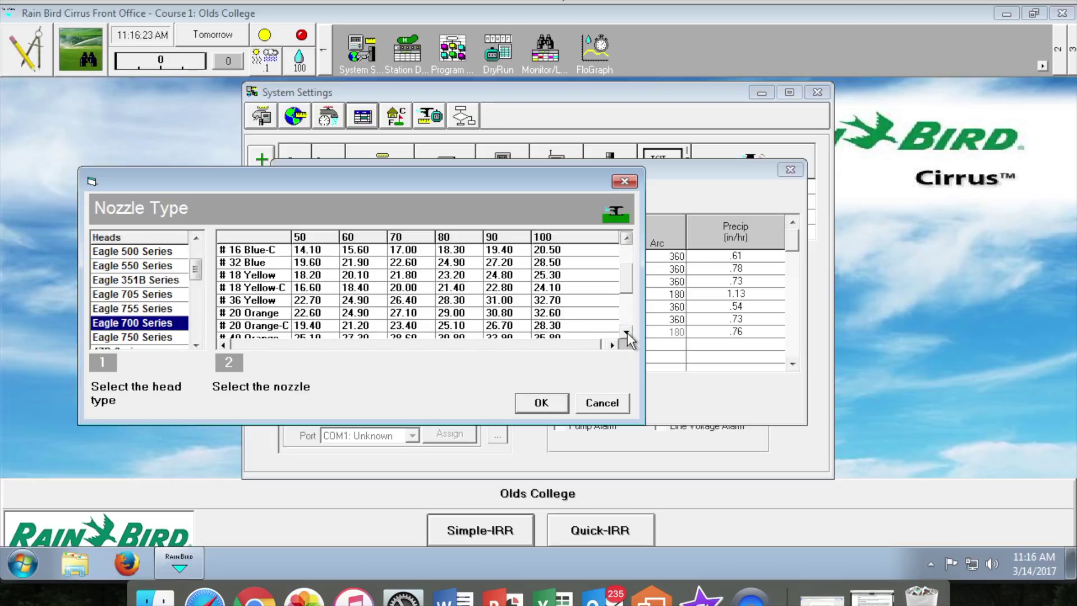
left_click(626, 332)
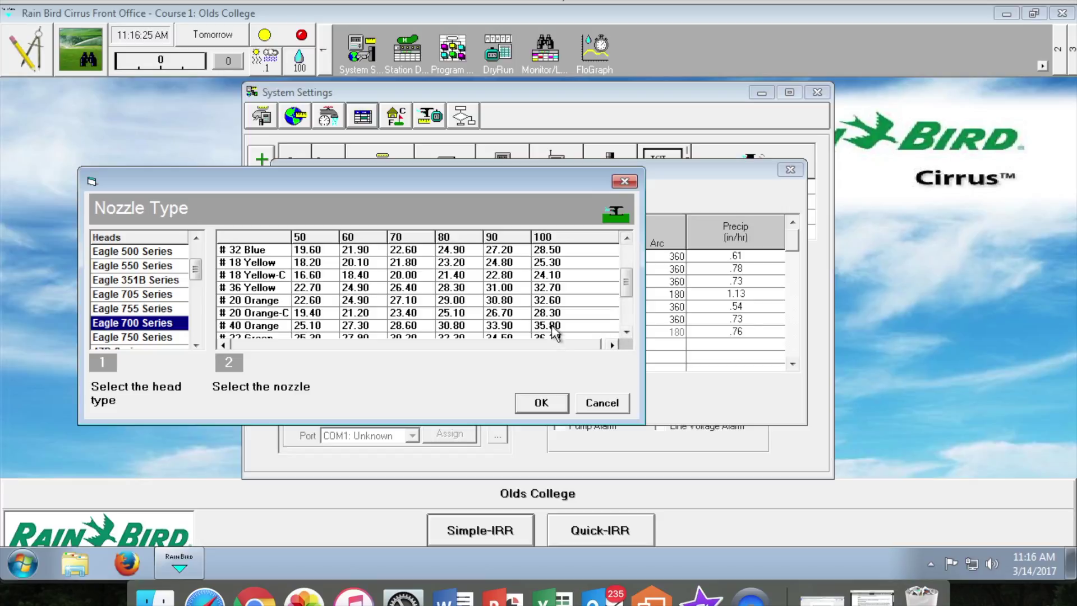
left_click(472, 297)
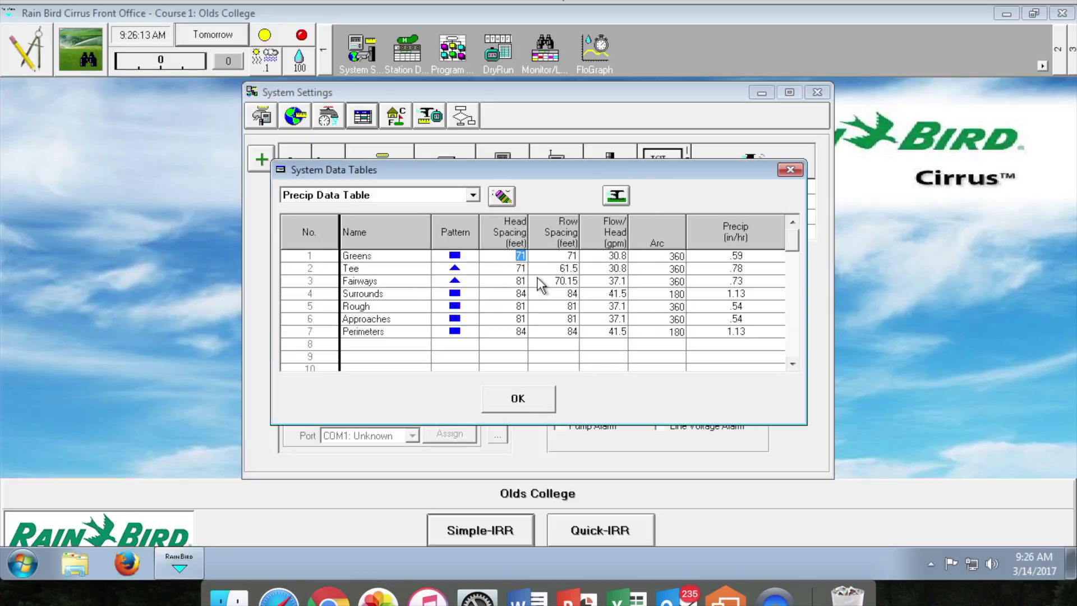
key("ctrl+Up")
left_click(531, 392)
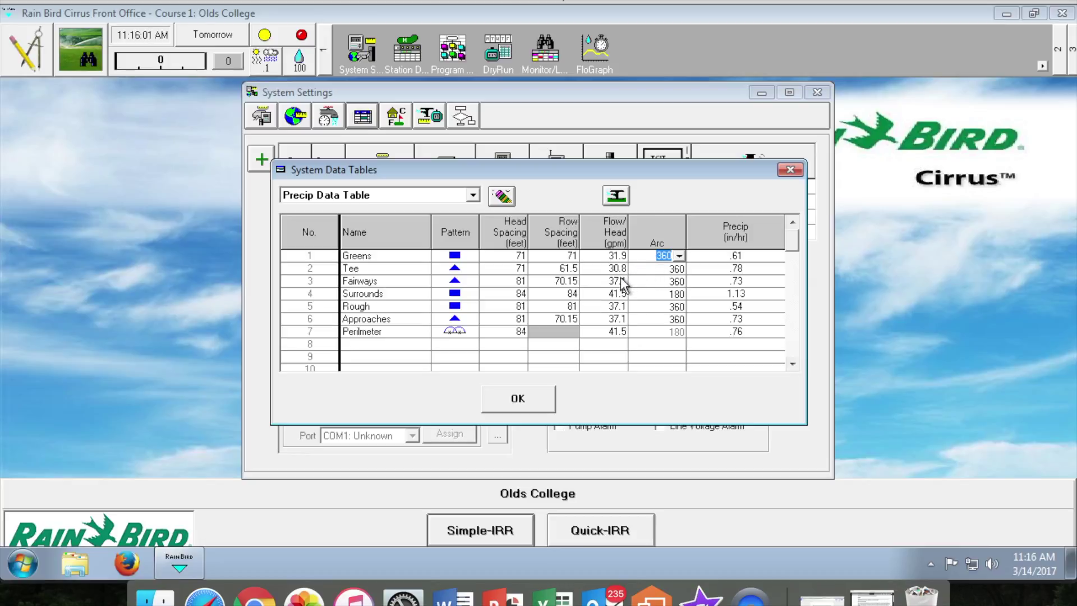
left_click(502, 269)
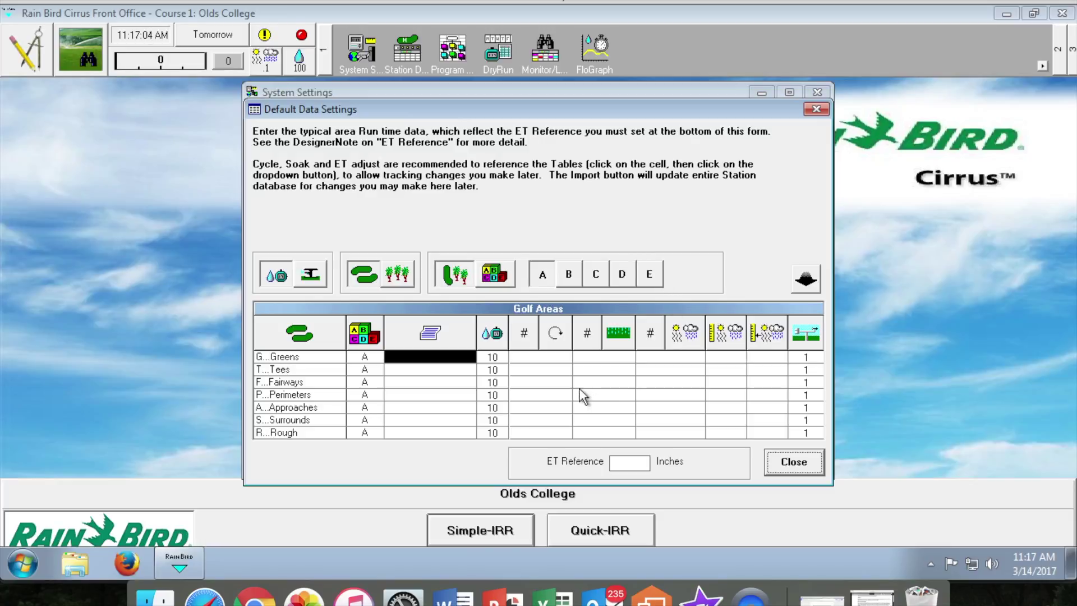
Set the Greens run time to 10
left_click(502, 358)
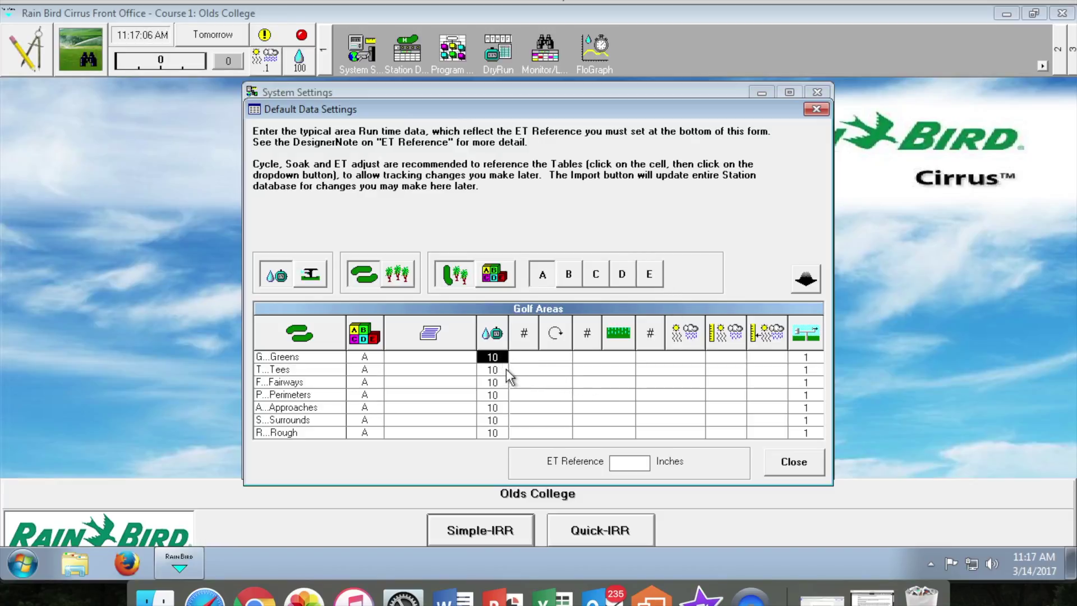
type("8")
left_click(525, 357)
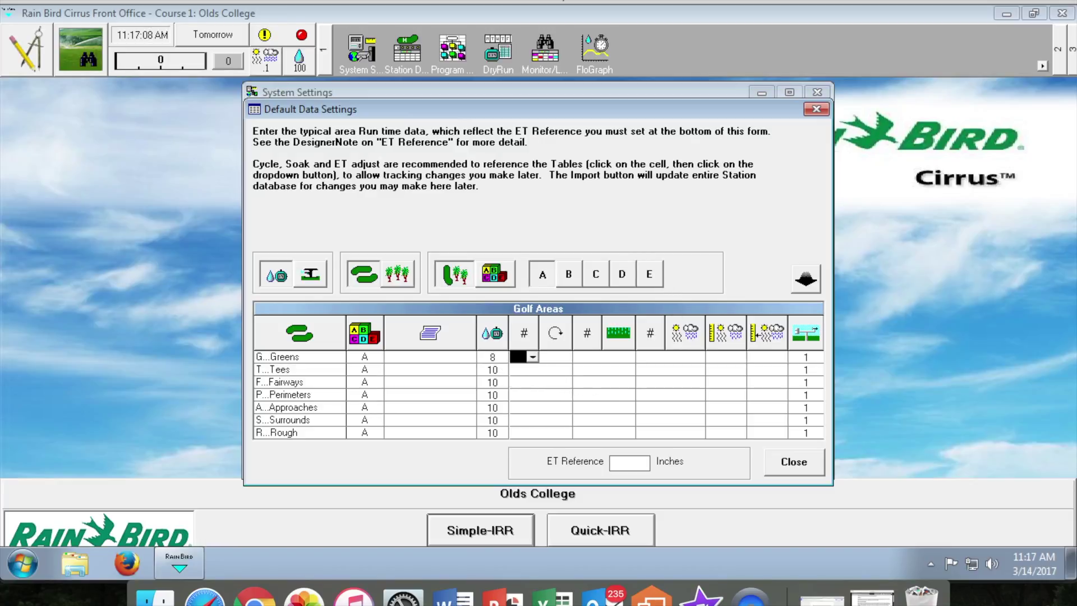
left_click(492, 356)
type("10")
key("Tab")
In the default flow and precip settings, confirm Eagle 700 Series as the Greens nozzle type
left_click(317, 279)
left_click(654, 358)
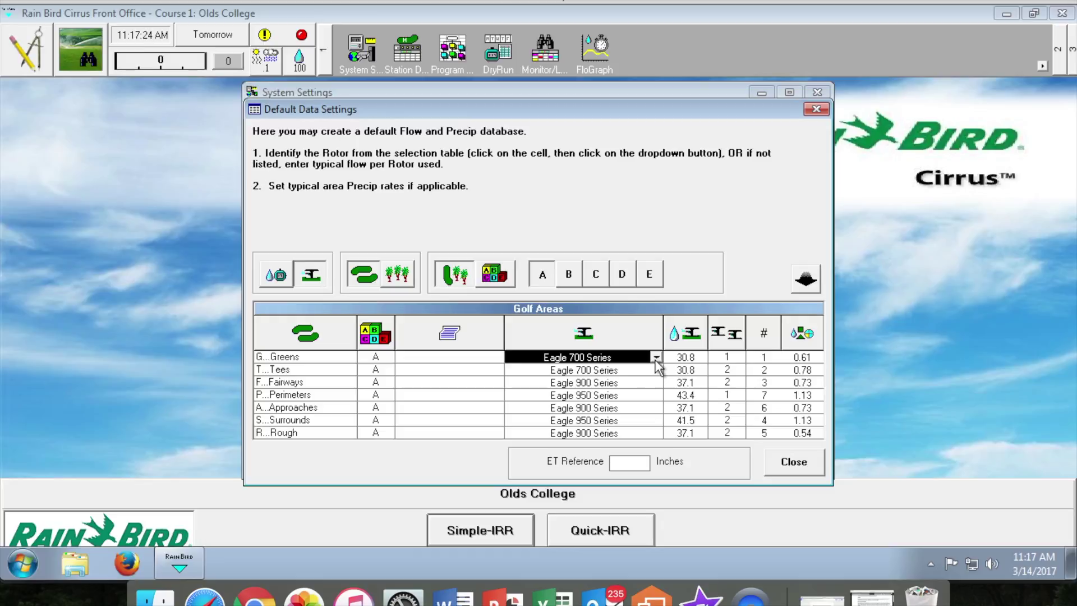
left_click(655, 358)
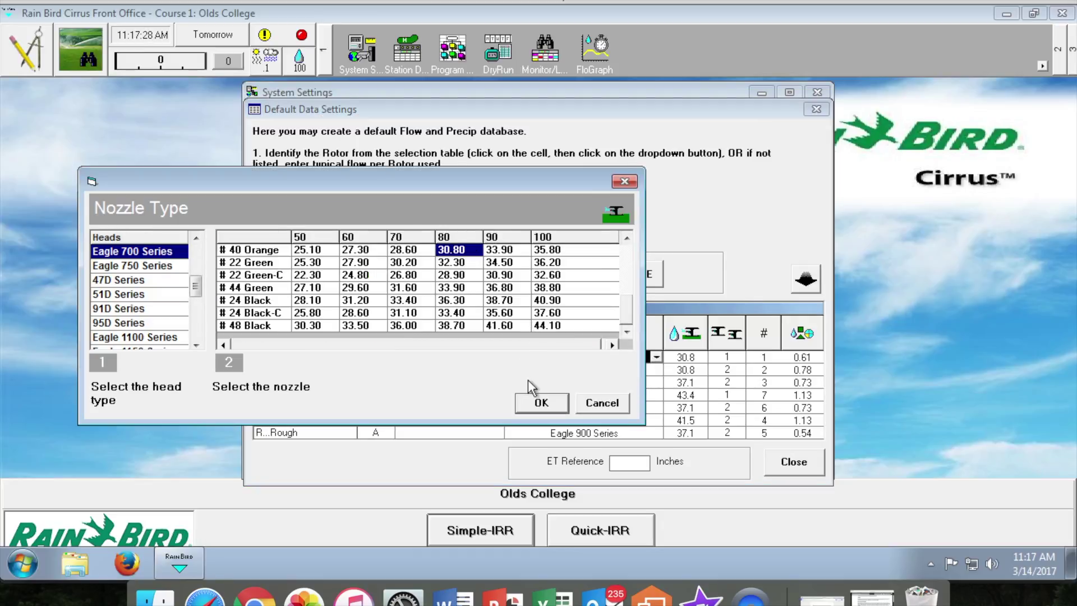
left_click(540, 402)
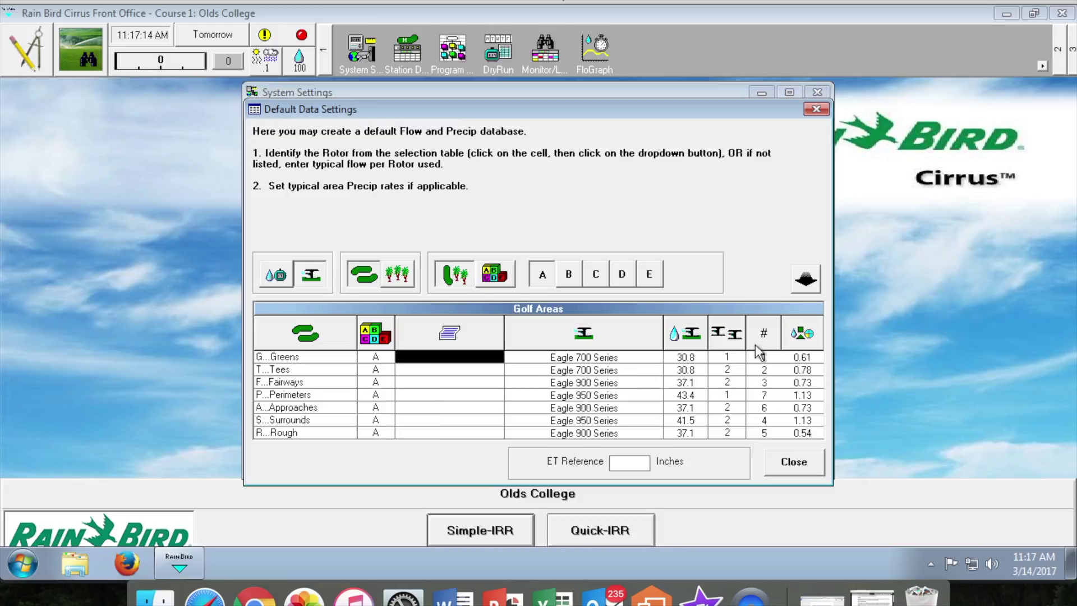
Keep Greens at one rotor per station after a trial edit to 2
left_click(735, 357)
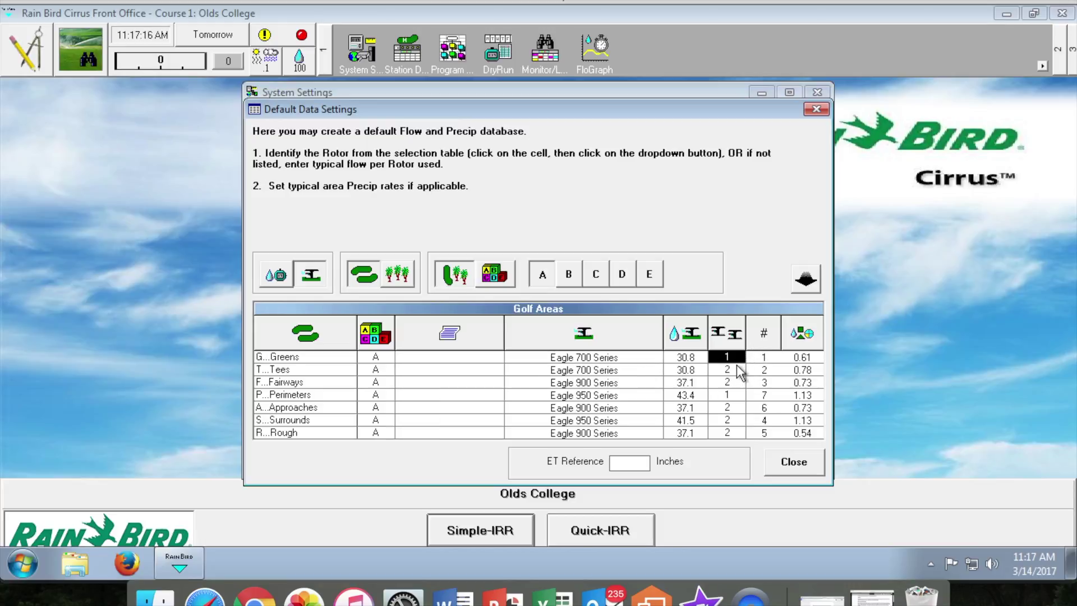
type("2")
left_click(724, 357)
type("1")
key("BackSpace")
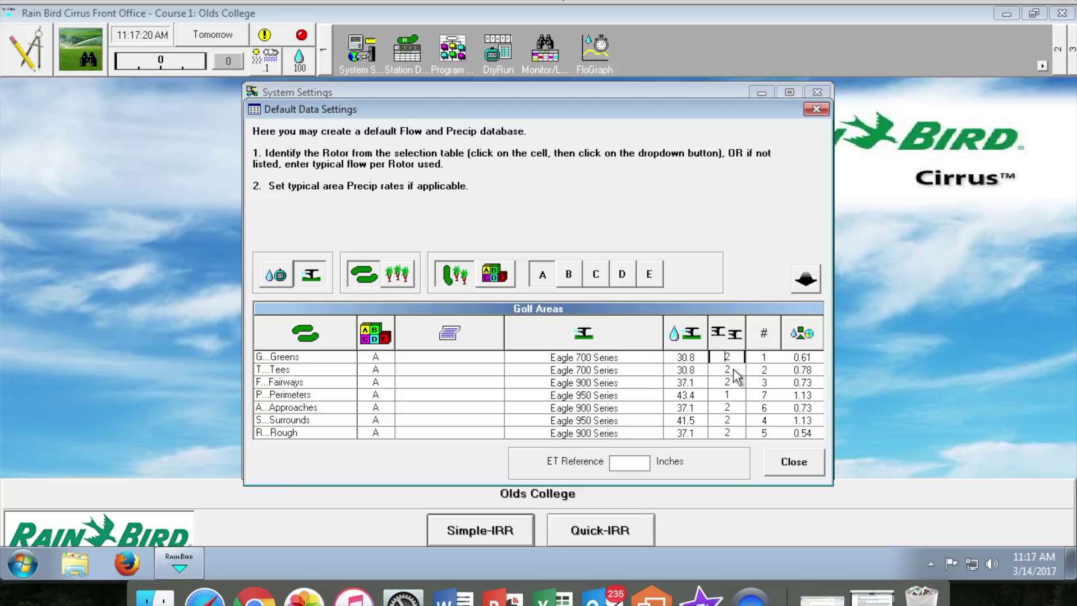
key("Escape")
key("Left")
key("Left")
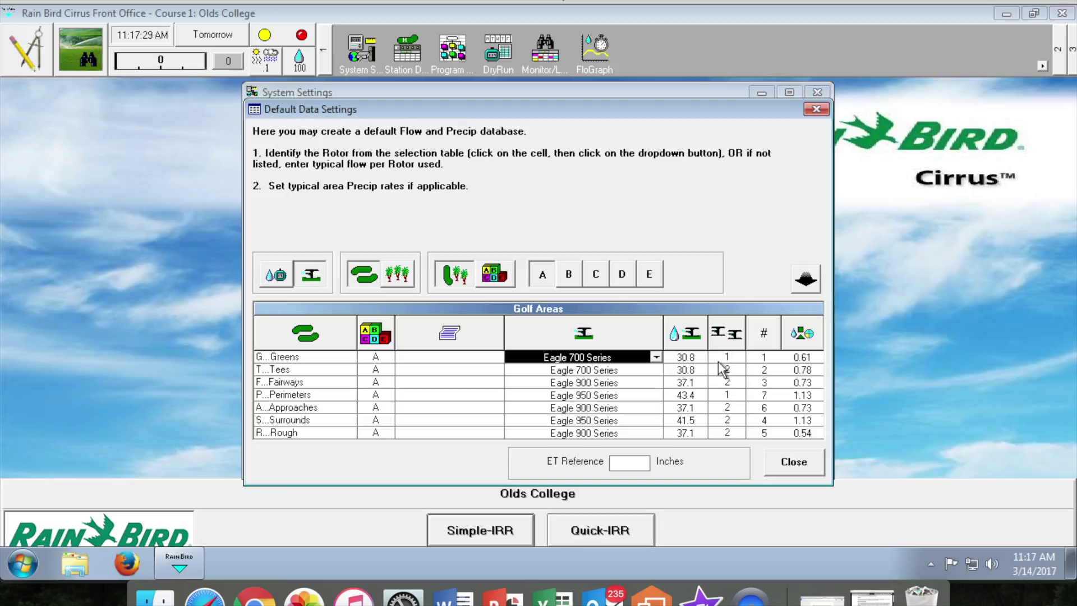
left_click(725, 359)
Set the Greens precip entry to # 1
left_click(758, 359)
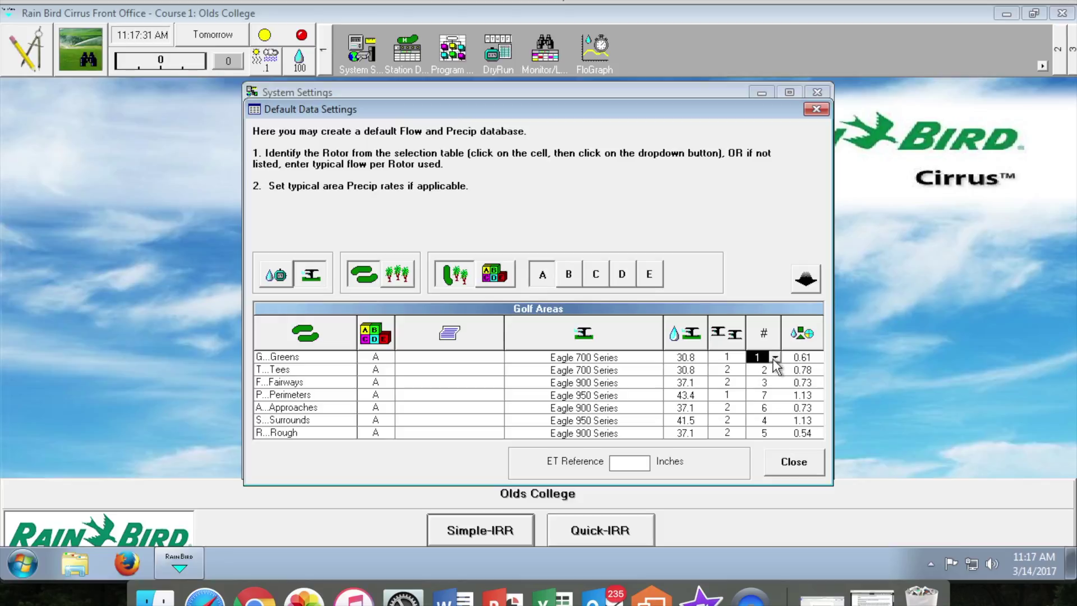
left_click(776, 357)
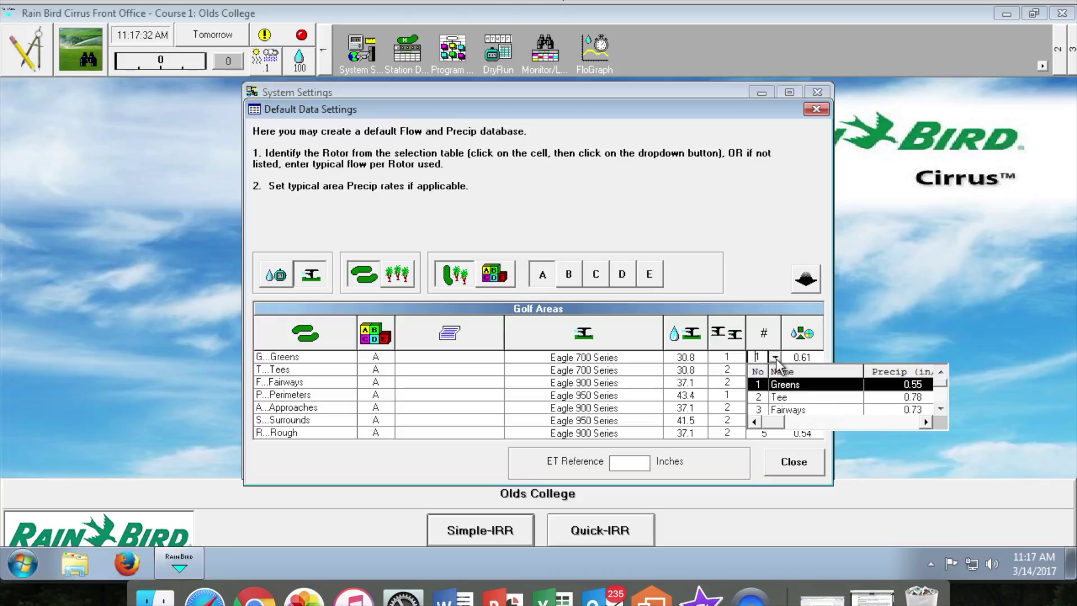
left_click(781, 387)
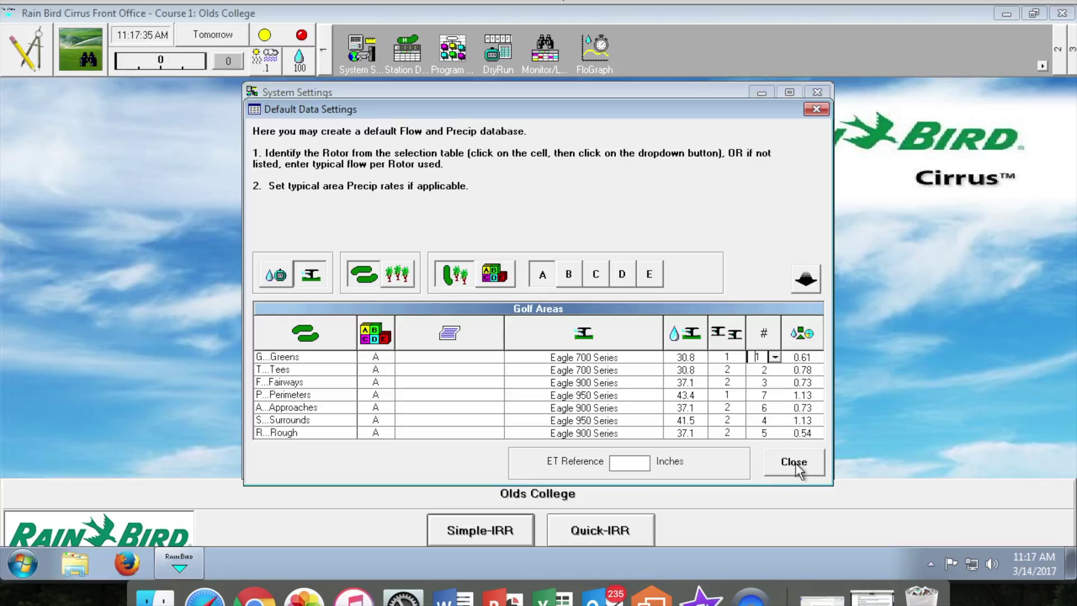
Import default data into all areas, all sub areas A–E and all data types
left_click(805, 278)
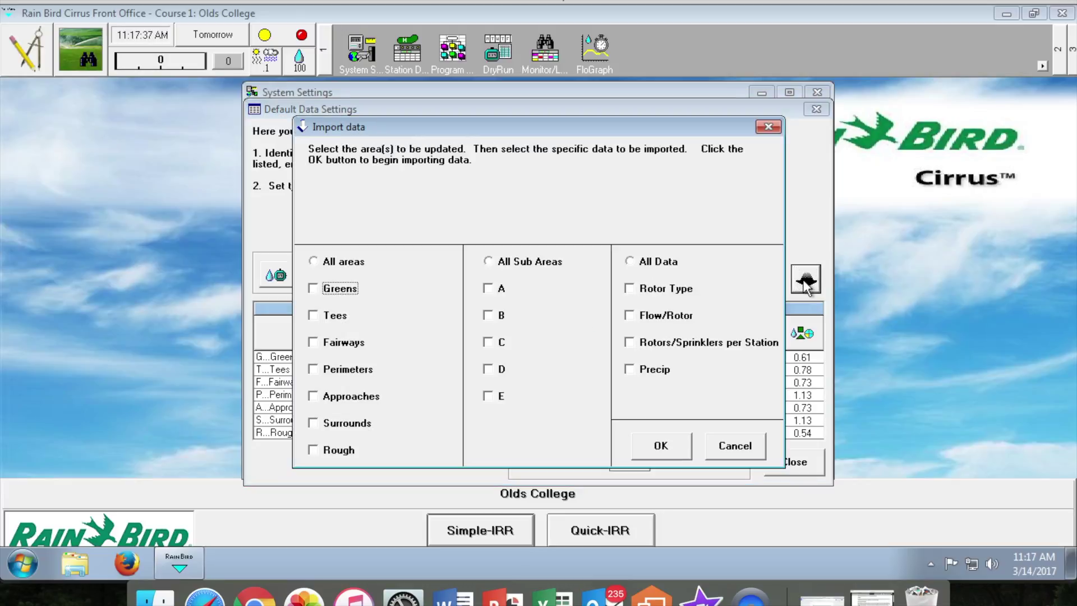
left_click(341, 261)
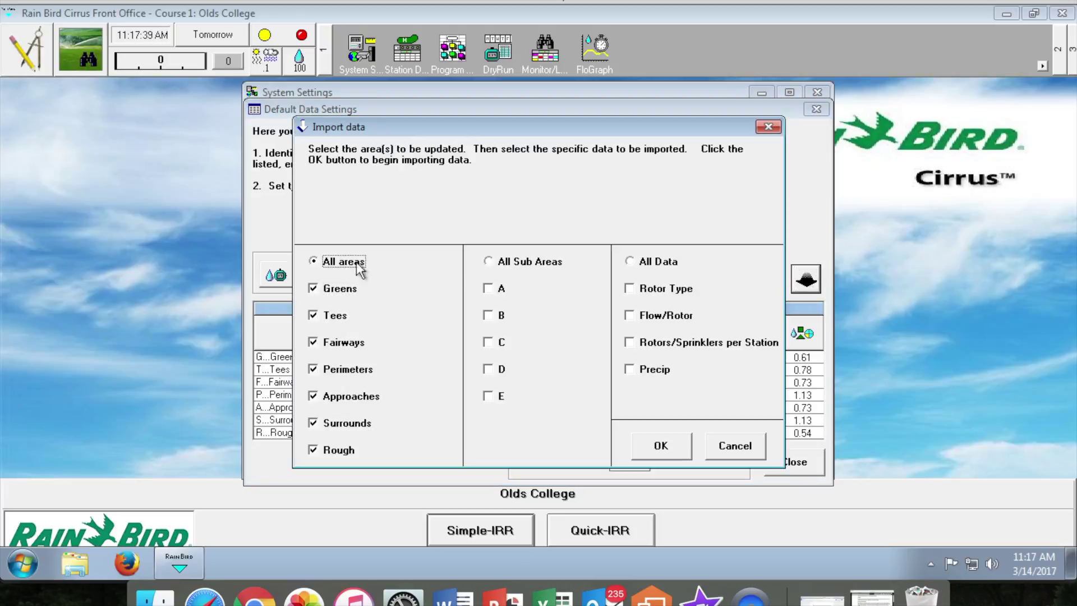
left_click(486, 261)
left_click(641, 263)
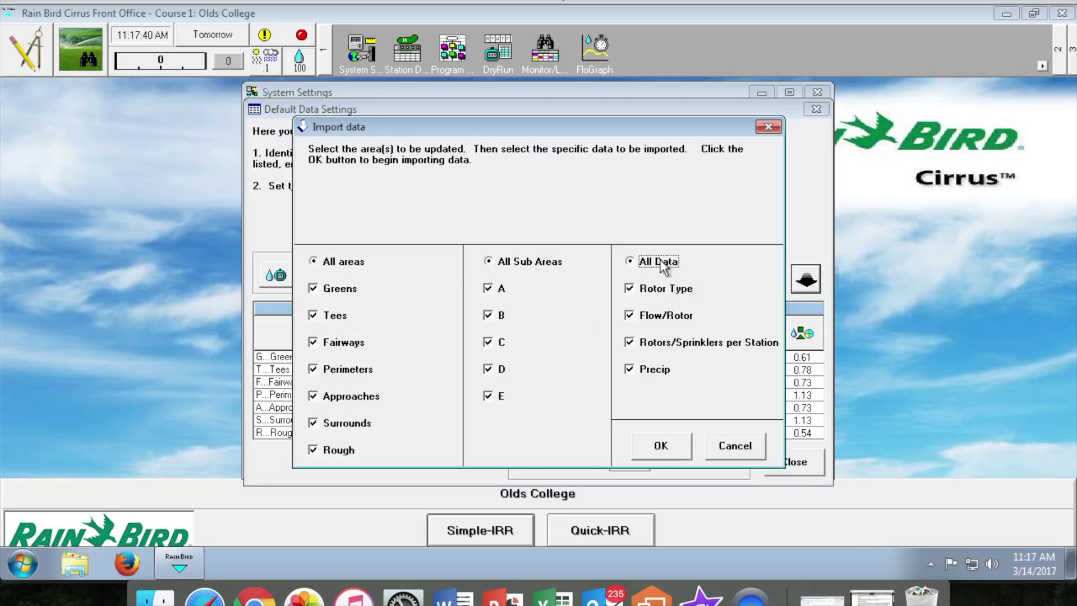
left_click(672, 443)
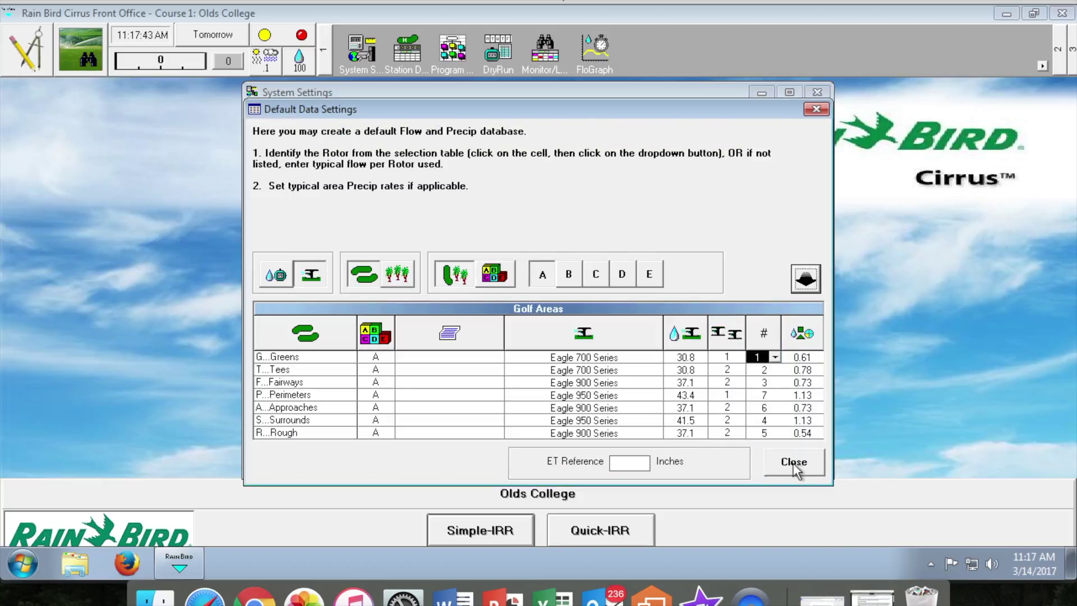
Close Default Data Settings and System Settings, then bring up the Station Detail view
left_click(791, 463)
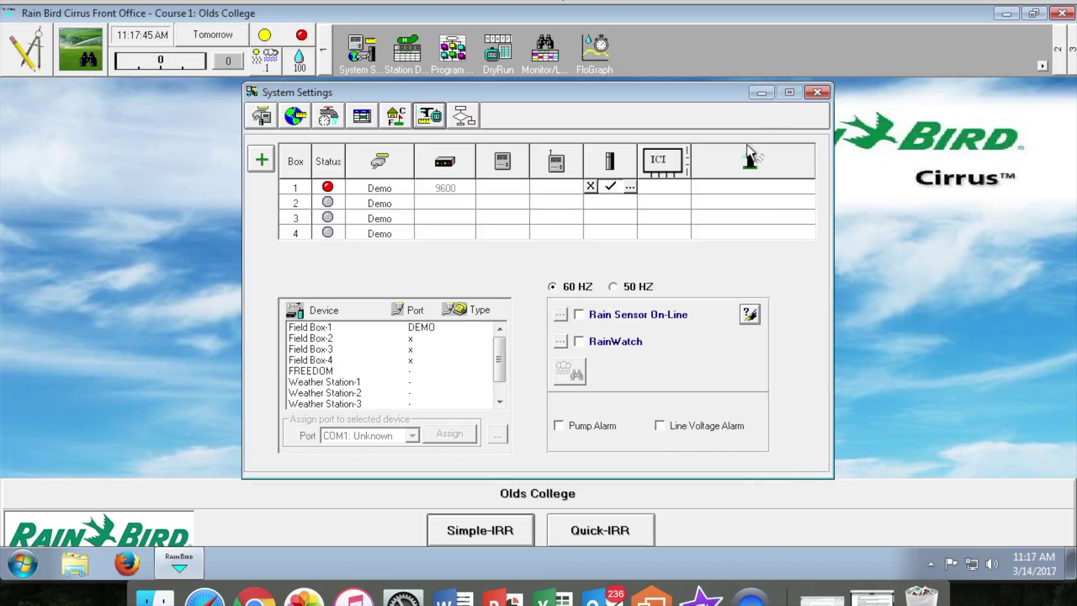
left_click(815, 94)
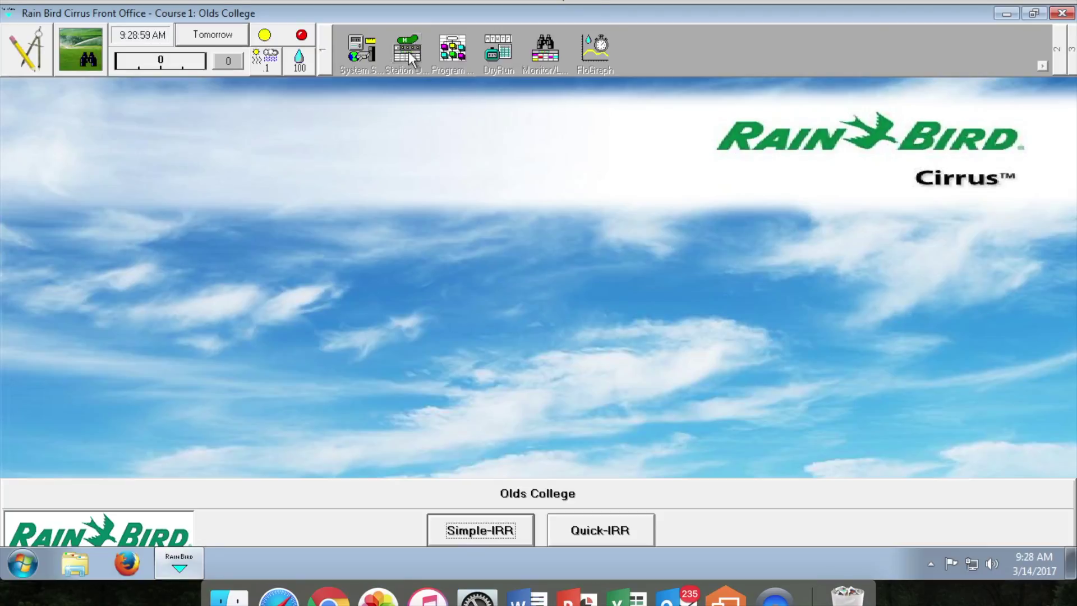
left_click(408, 52)
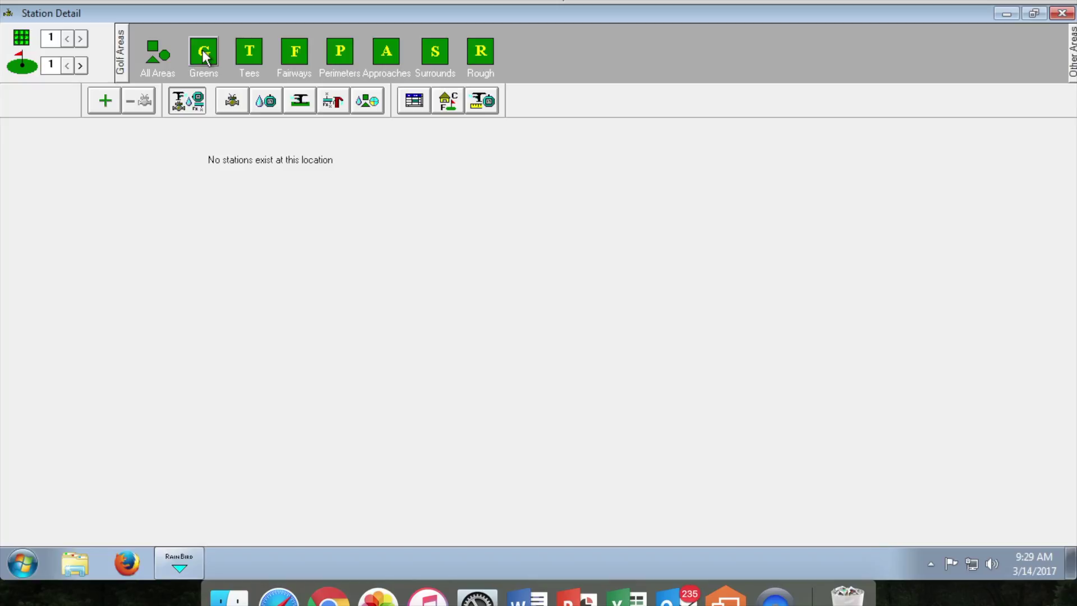
Add five Greens stations, 1G1 through 1G5
left_click(105, 101)
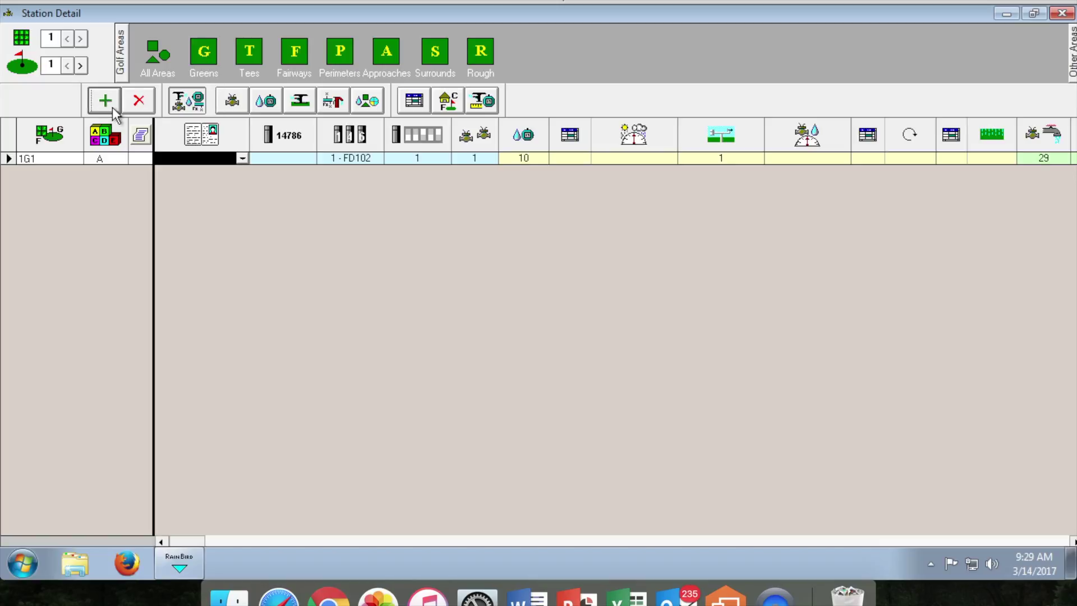
left_click(113, 107)
left_click(113, 107)
left_click(112, 106)
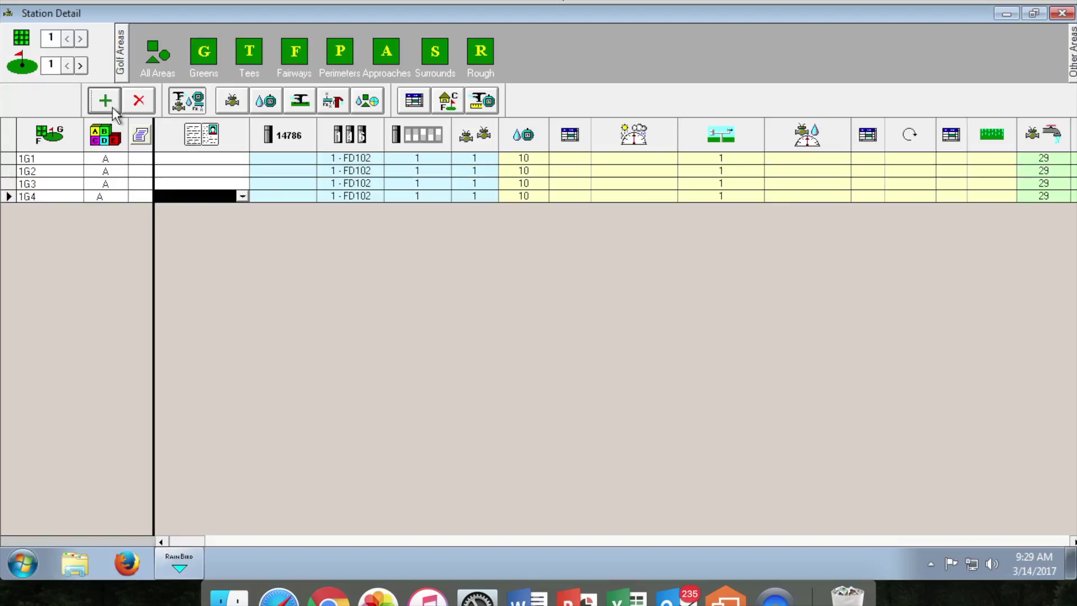
left_click(113, 106)
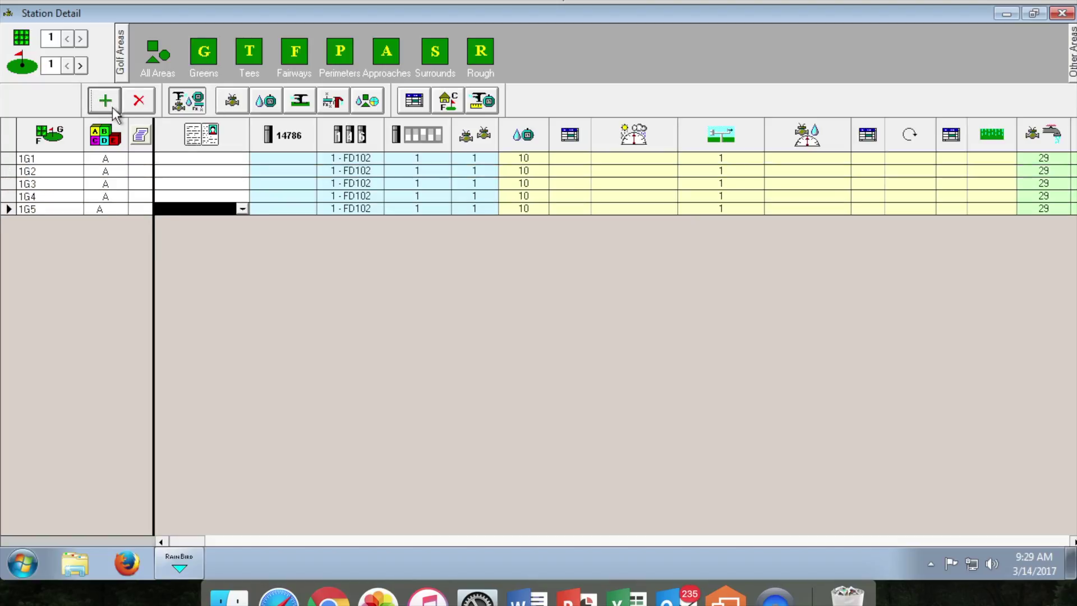
Give stations 1G1–1G5 decoder addresses 1, 2, 3, 4 and 5
left_click(303, 158)
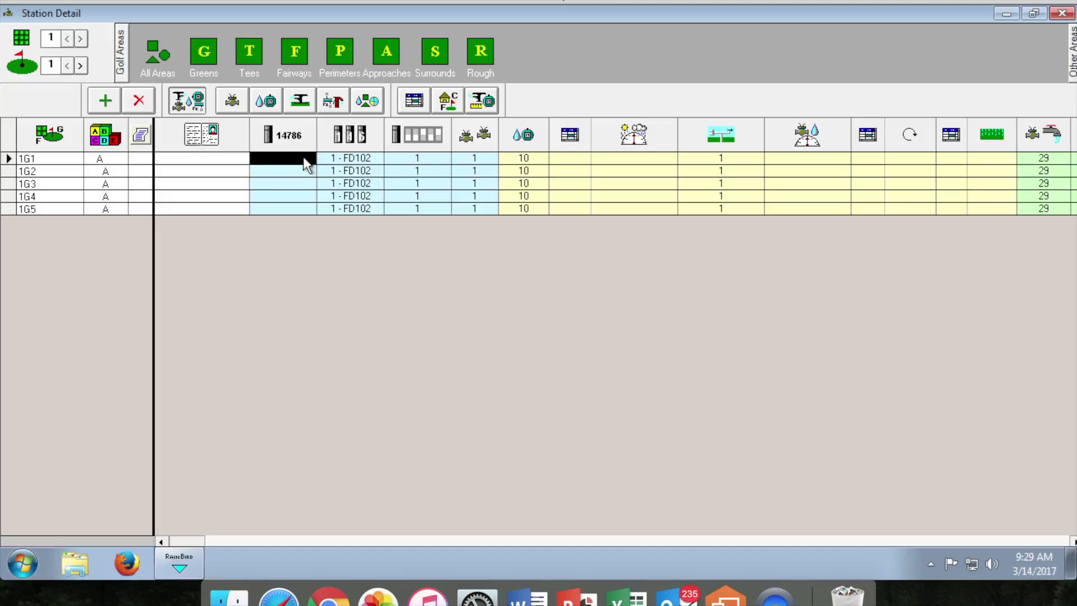
type("1")
left_click(300, 171)
type("2")
left_click(301, 183)
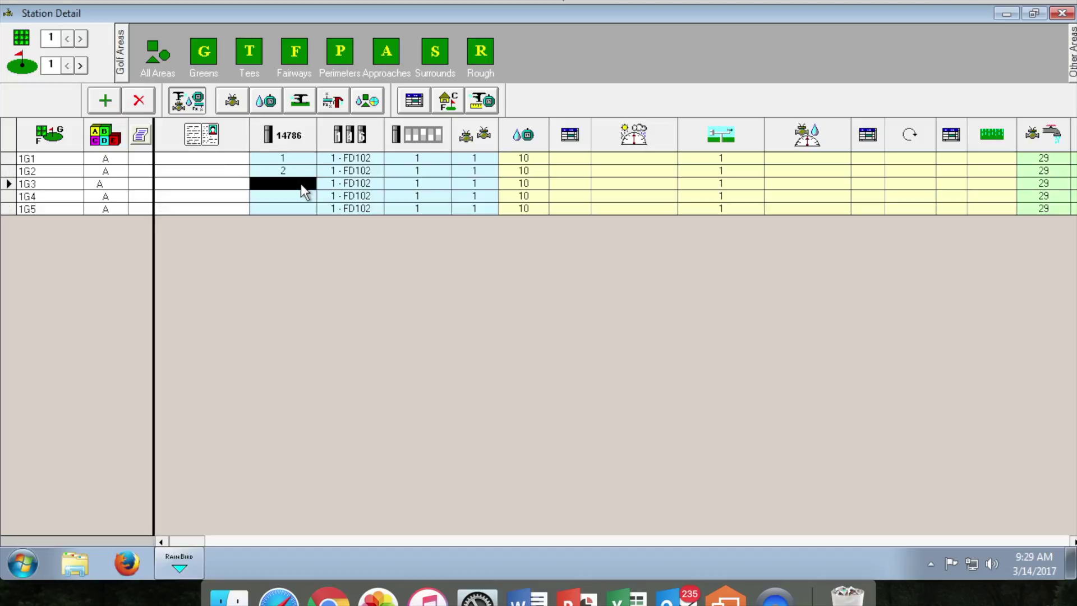
type("3")
left_click(305, 196)
type("4")
left_click(308, 208)
type("5")
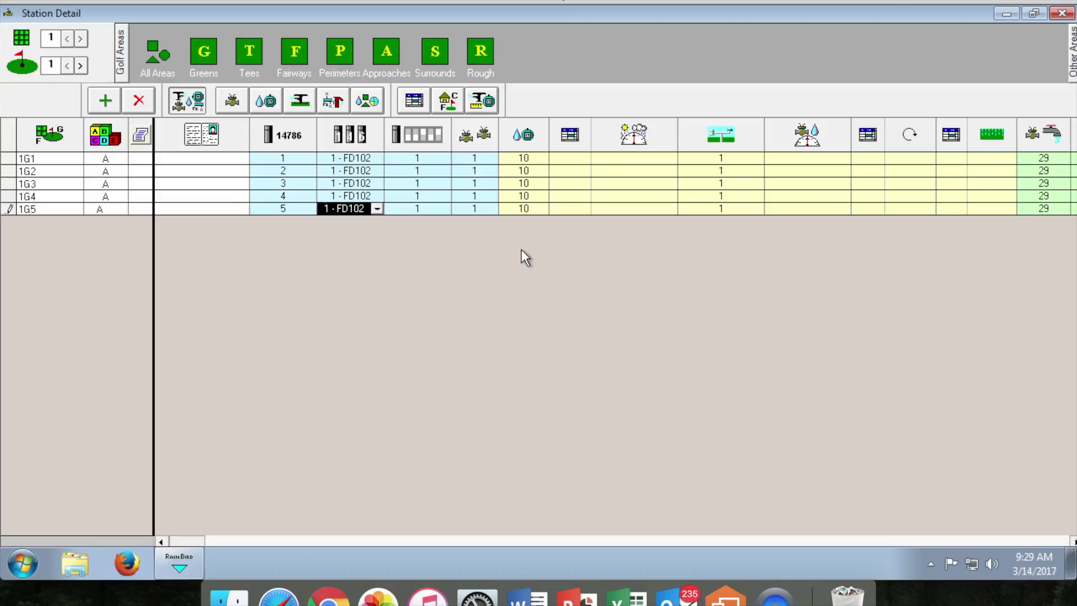
Set station 1G6 to 2 rotors
scroll(521, 250, "right", 4)
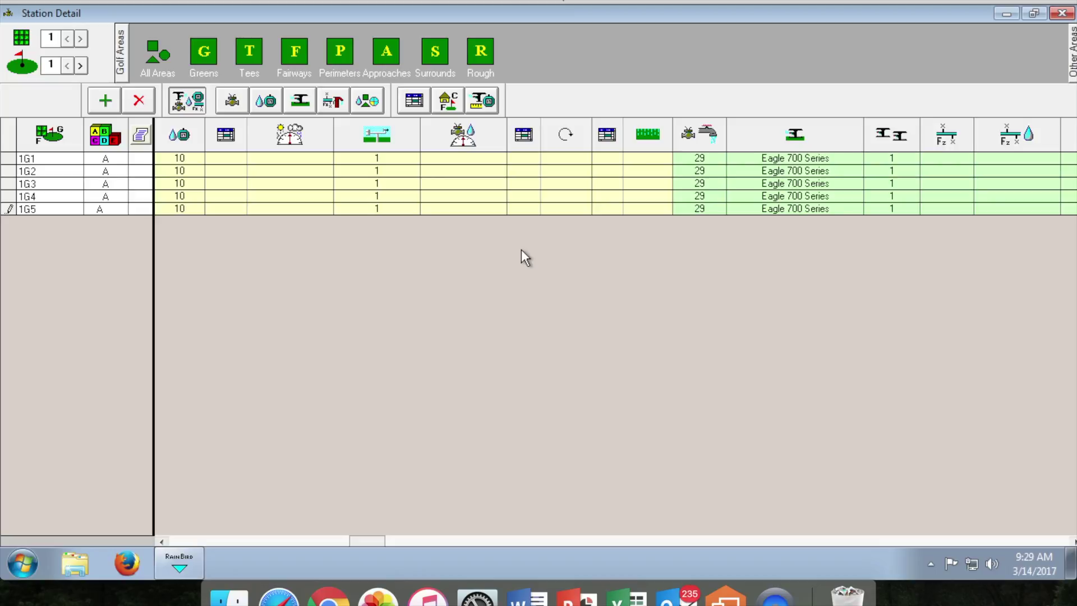
scroll(520, 249, "right", 1)
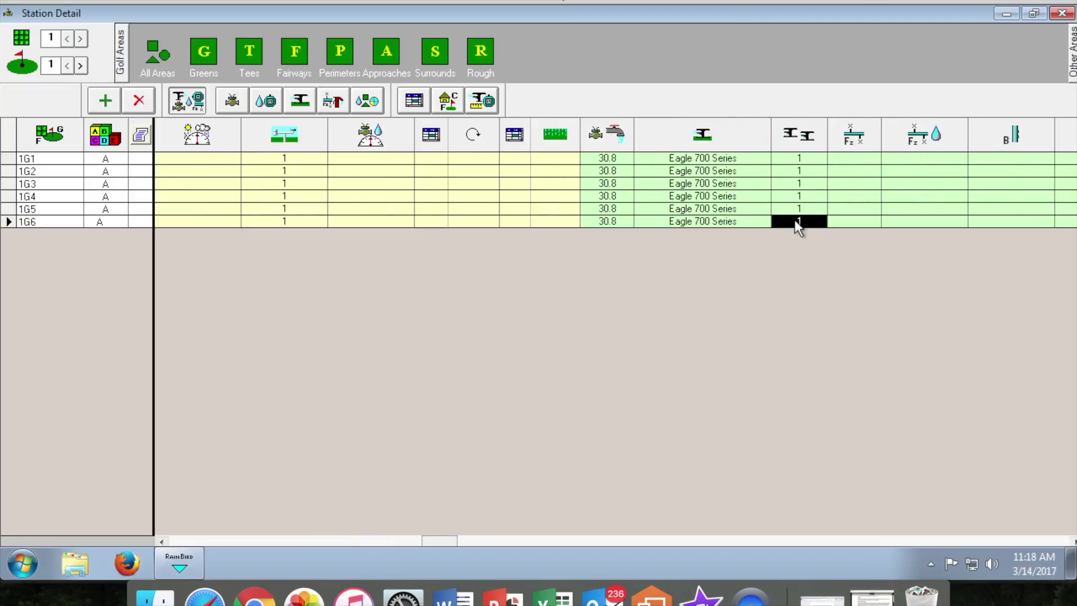
type("2")
key("Tab")
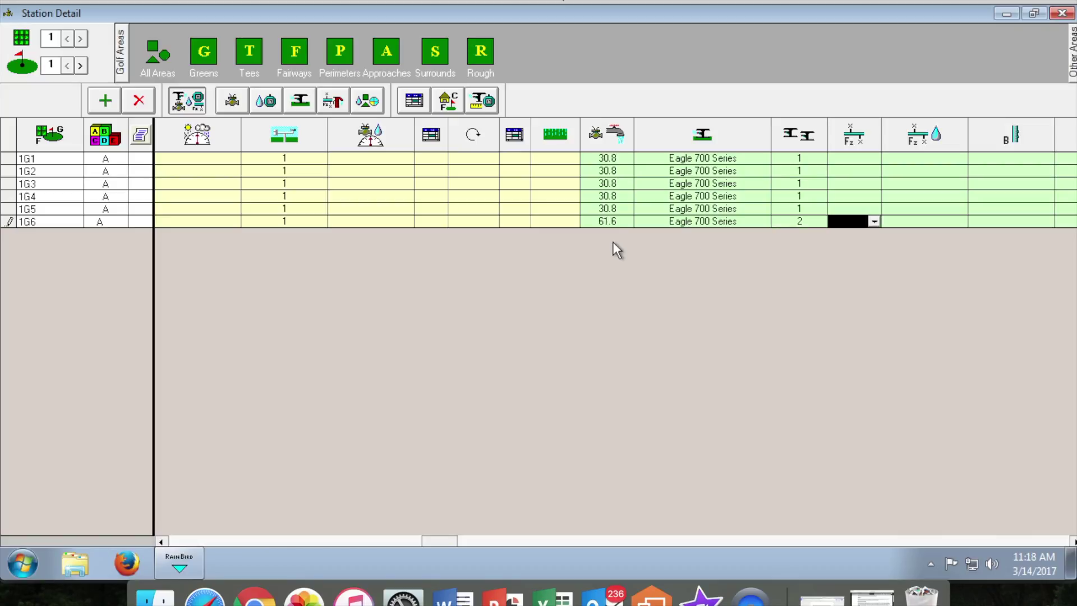
scroll(612, 242, "left", 4)
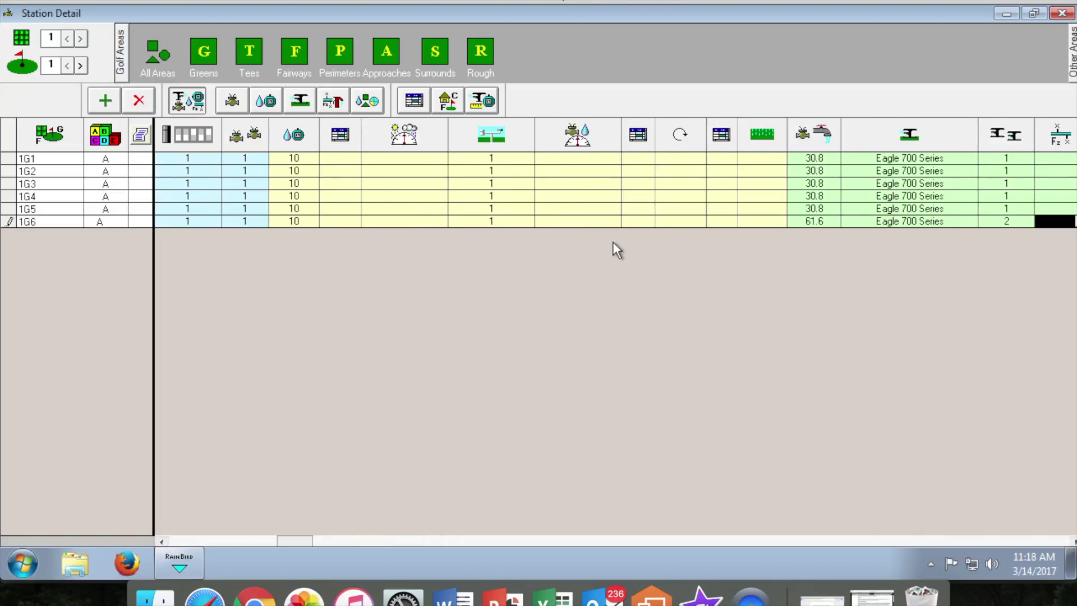